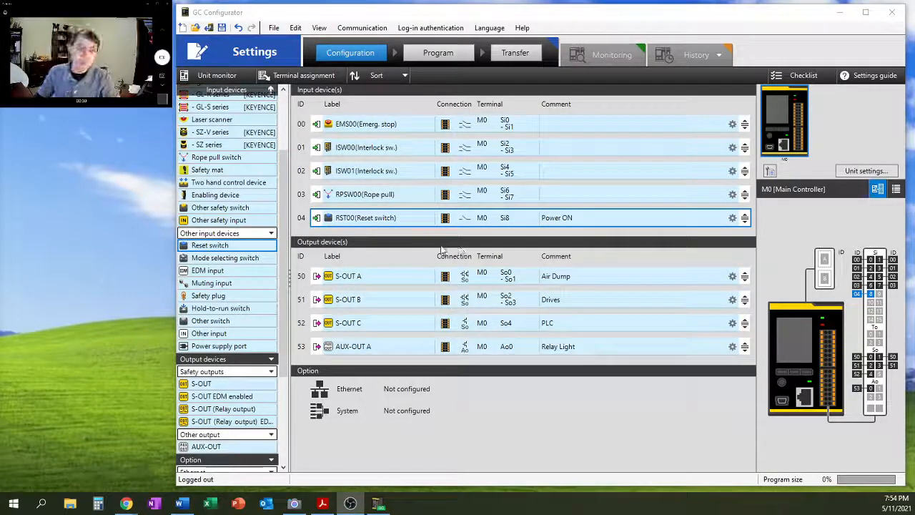
Insert the registered input and output devices into the program and place two AND blocks in the second function column, one below the other
{"action": "left_click", "coordinate": [434, 57]}
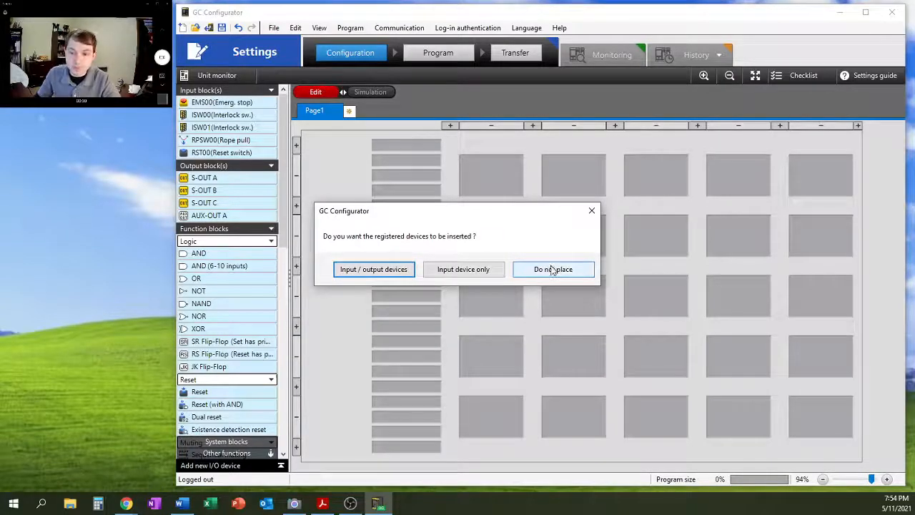
{"action": "left_click", "coordinate": [372, 270]}
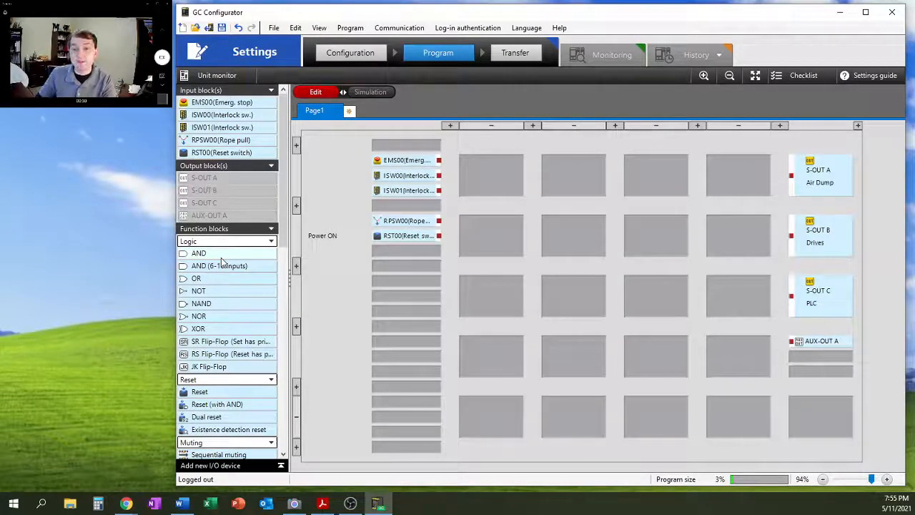
{"action": "left_click_drag", "start_coordinate": [218, 254], "coordinate": [579, 183]}
{"action": "left_click_drag", "start_coordinate": [199, 257], "coordinate": [575, 244]}
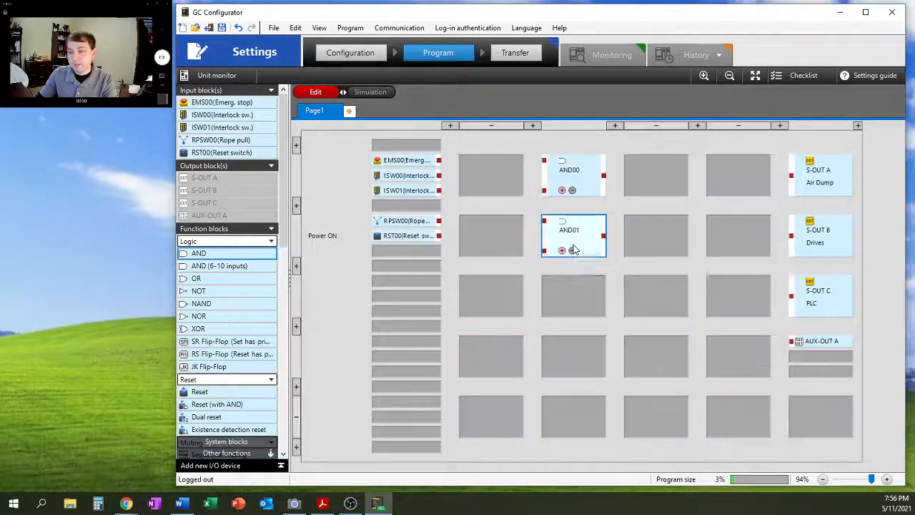
Set the upper AND block's input count to 3 in its detailed settings
{"action": "left_click", "coordinate": [563, 191]}
{"action": "left_click", "coordinate": [573, 191]}
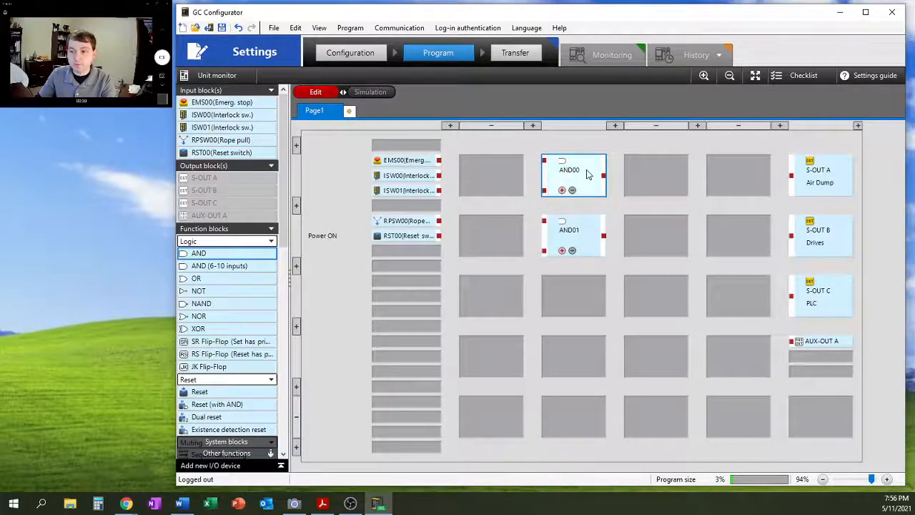
{"action": "right_click", "coordinate": [587, 174]}
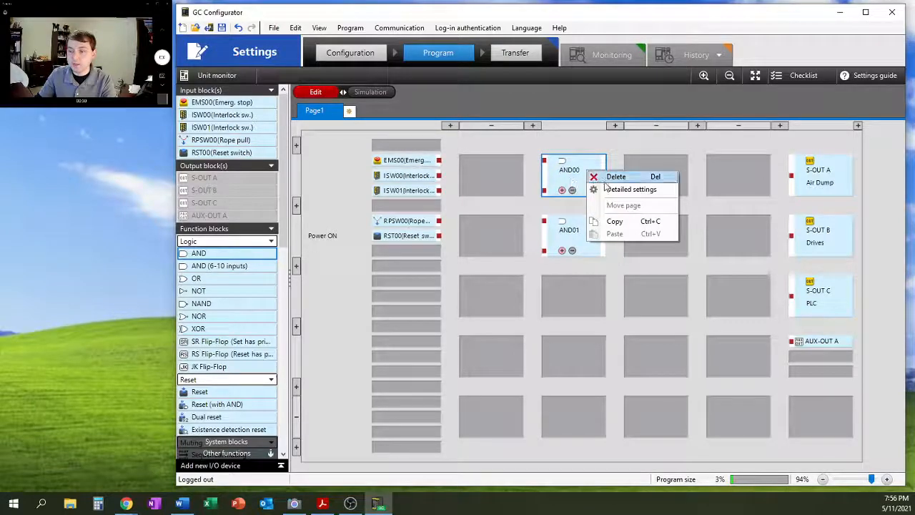
{"action": "left_click", "coordinate": [605, 188]}
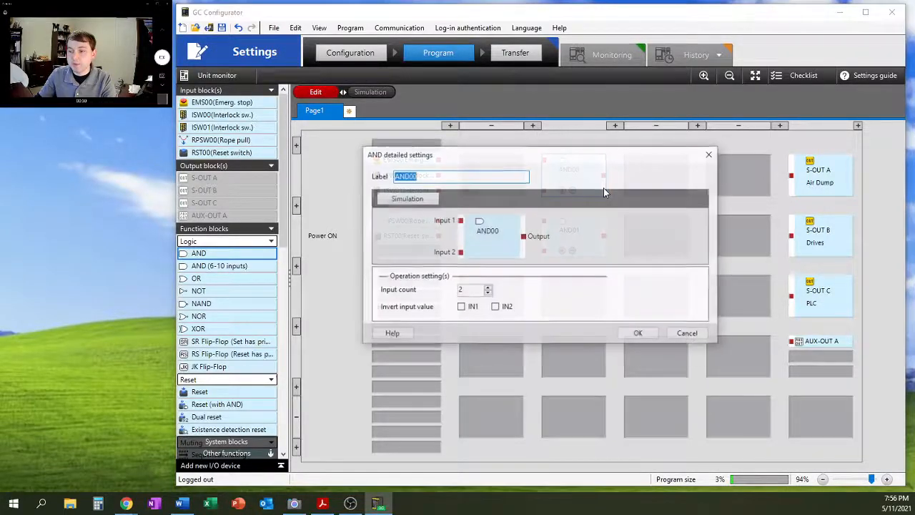
{"action": "left_click", "coordinate": [487, 287]}
{"action": "left_click", "coordinate": [487, 287]}
{"action": "left_click", "coordinate": [488, 293]}
{"action": "left_click", "coordinate": [488, 293]}
{"action": "left_click", "coordinate": [488, 288]}
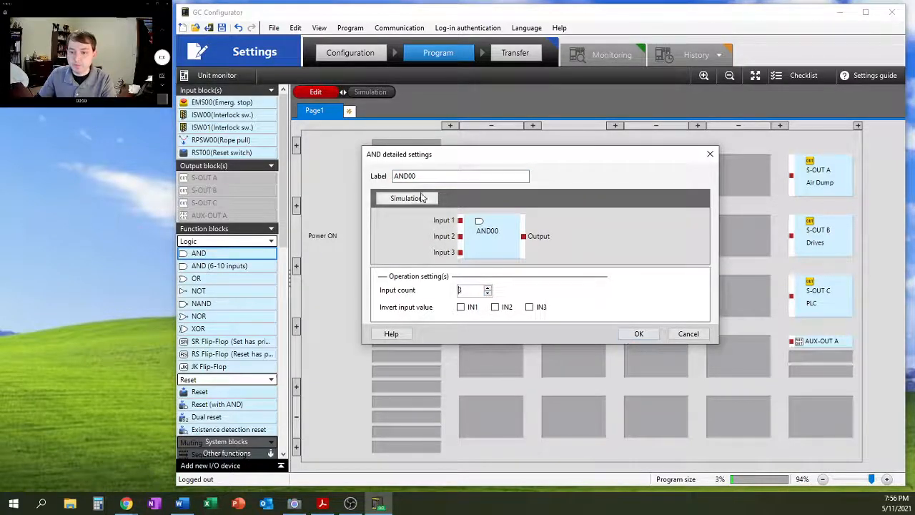
Label the upper AND block "Estop and Gates" and apply its settings
{"action": "left_click_drag", "start_coordinate": [422, 177], "coordinate": [376, 183]}
{"action": "key", "text": "BackSpace"}
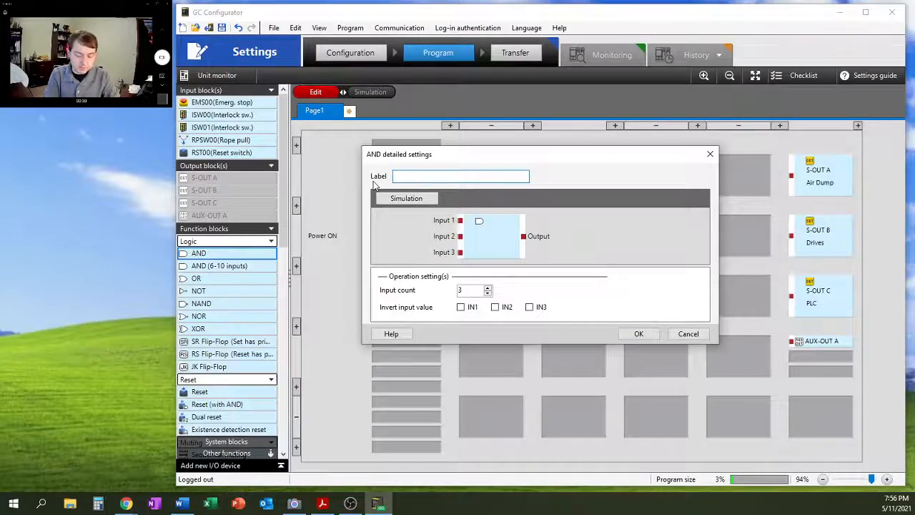
{"action": "type", "text": "Estop adn "}
{"action": "type", "text": "Ga"}
{"action": "key", "text": "BackSpace"}
{"action": "key", "text": "BackSpace"}
{"action": "key", "text": "BackSpace"}
{"action": "key", "text": "BackSpace"}
{"action": "key", "text": "BackSpace"}
{"action": "type", "text": "nd Gates"}
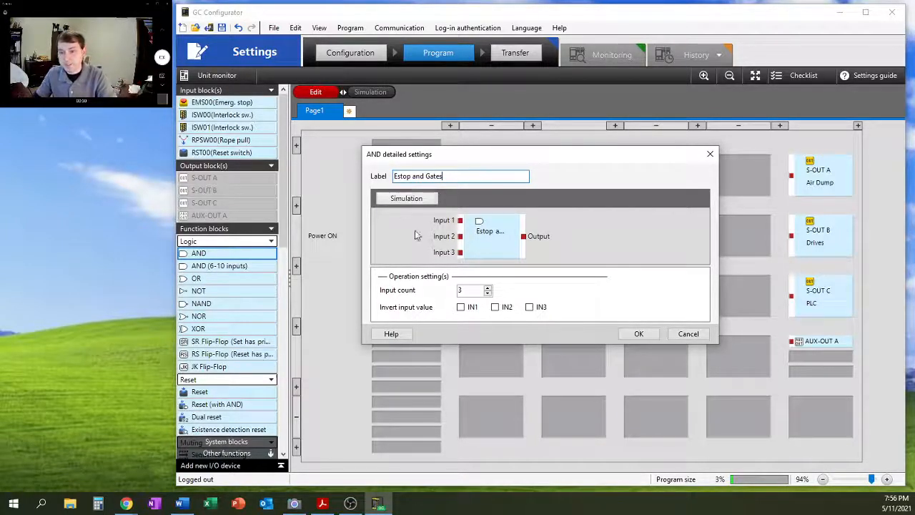
{"action": "left_click", "coordinate": [635, 335]}
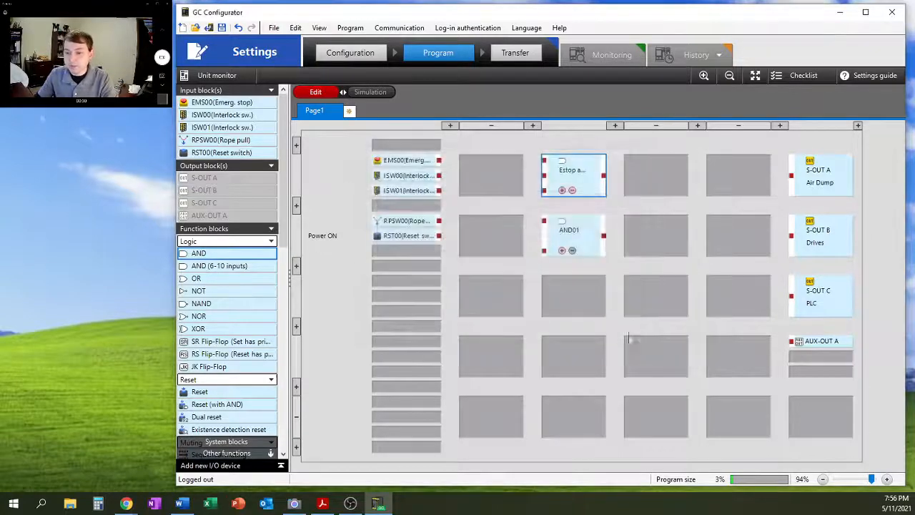
Wire the emergency stop and both interlock switches to the three inputs of the "Estop and Gates" block
{"action": "left_click_drag", "start_coordinate": [439, 161], "coordinate": [545, 161]}
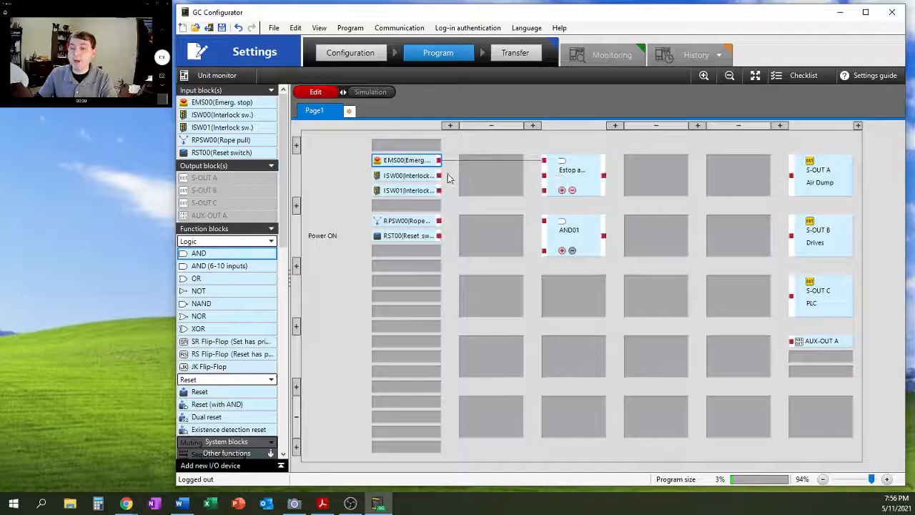
{"action": "left_click_drag", "start_coordinate": [439, 176], "coordinate": [545, 176]}
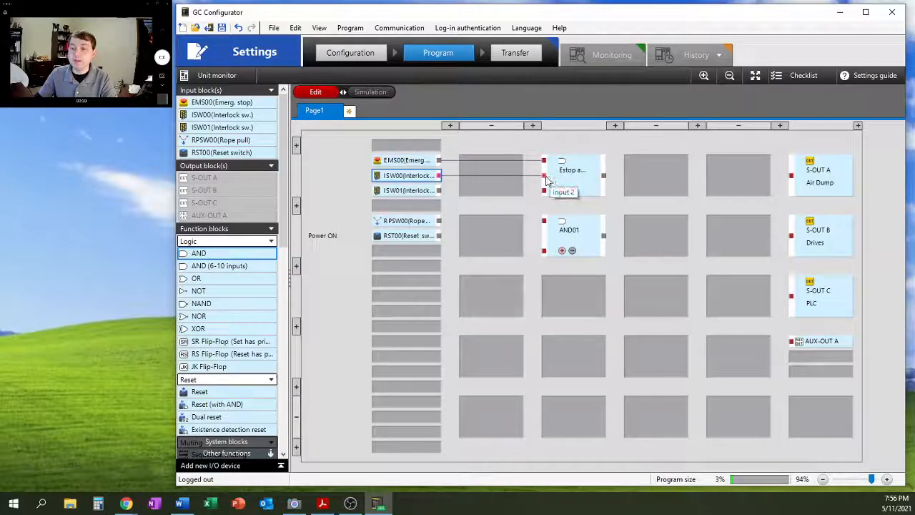
{"action": "left_click_drag", "start_coordinate": [439, 191], "coordinate": [544, 193]}
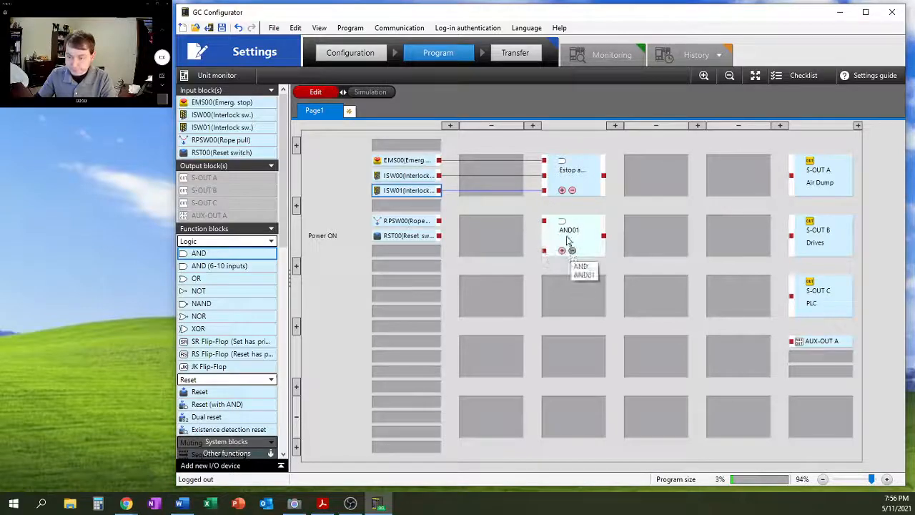
Shift AND01 one column toward the outputs and wire the "Estop and Gates" output and the rope pull switch to its inputs
{"action": "left_click_drag", "start_coordinate": [570, 237], "coordinate": [652, 237]}
{"action": "left_click_drag", "start_coordinate": [604, 176], "coordinate": [627, 221]}
{"action": "left_click_drag", "start_coordinate": [440, 221], "coordinate": [627, 250]}
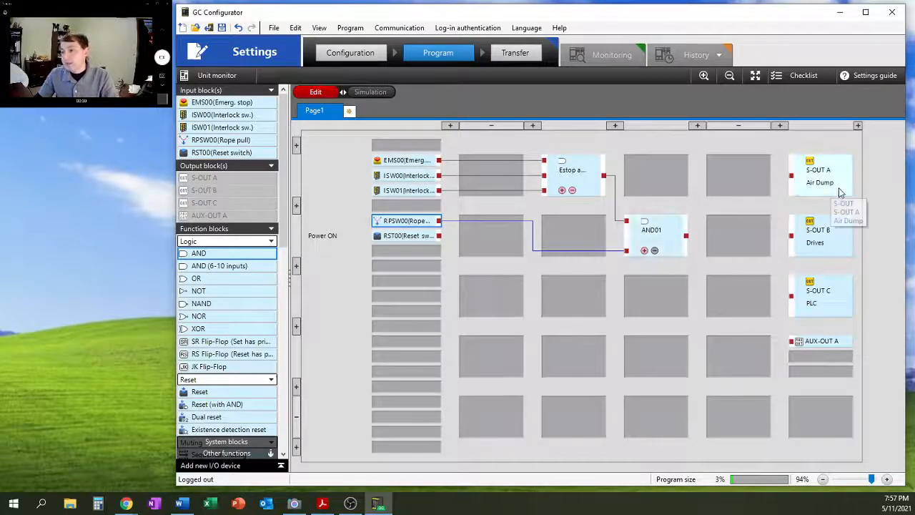
{"action": "left_click", "coordinate": [812, 357]}
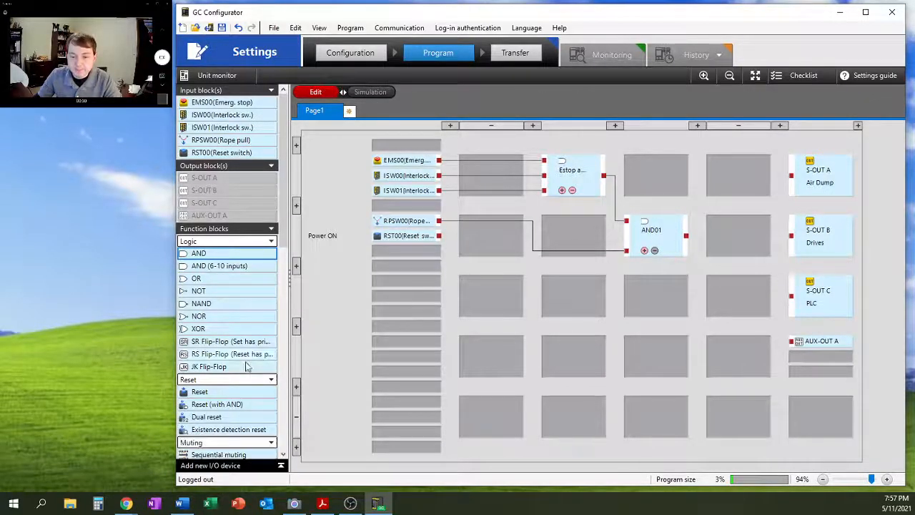
{"action": "scroll", "coordinate": [247, 364], "scroll_direction": "down", "scroll_amount": 4}
{"action": "scroll", "coordinate": [247, 367], "scroll_direction": "down", "scroll_amount": 10}
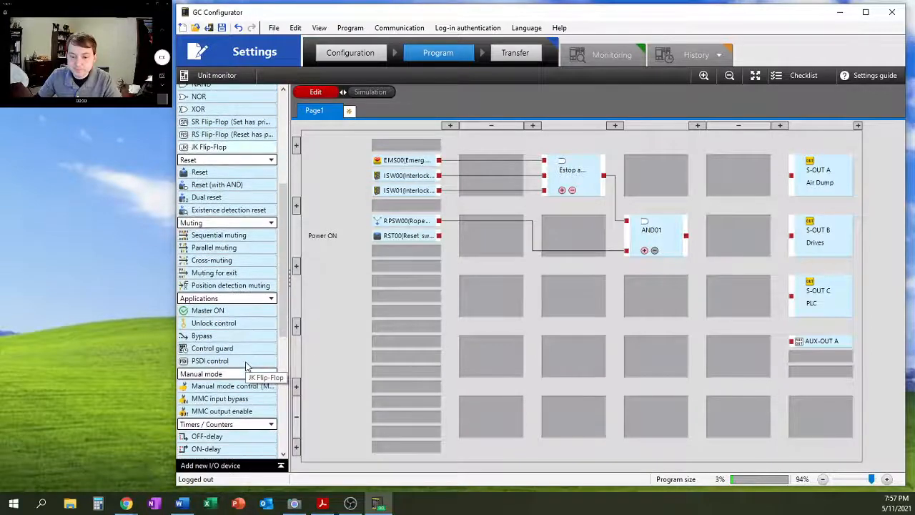
{"action": "scroll", "coordinate": [239, 383], "scroll_direction": "down", "scroll_amount": 2}
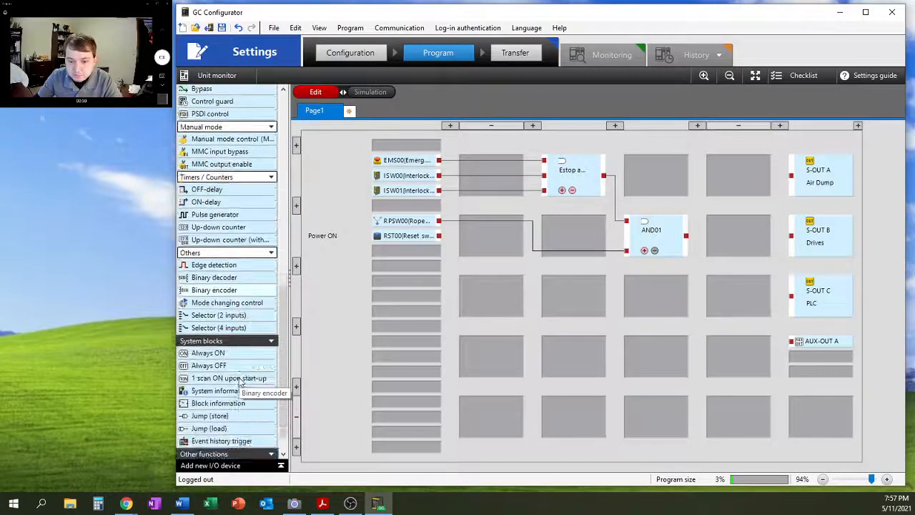
{"action": "scroll", "coordinate": [240, 383], "scroll_direction": "up", "scroll_amount": 12}
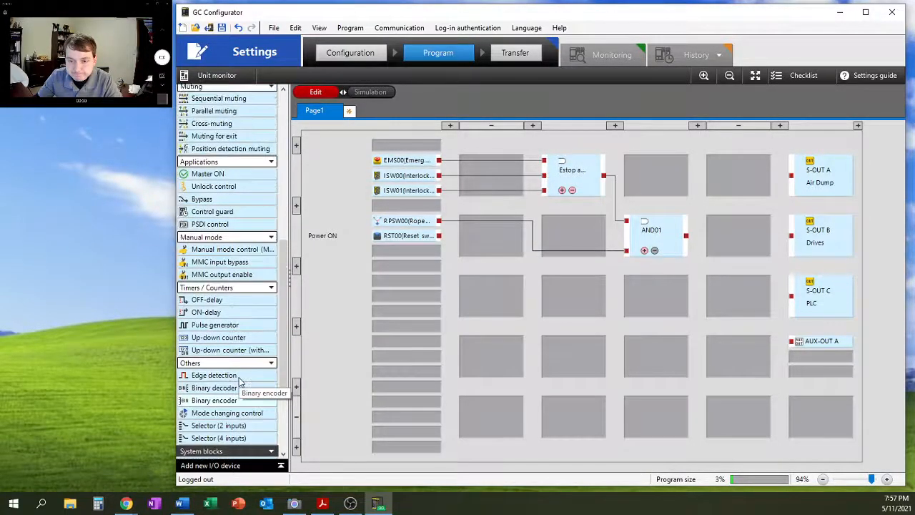
{"action": "scroll", "coordinate": [239, 384], "scroll_direction": "up", "scroll_amount": 3}
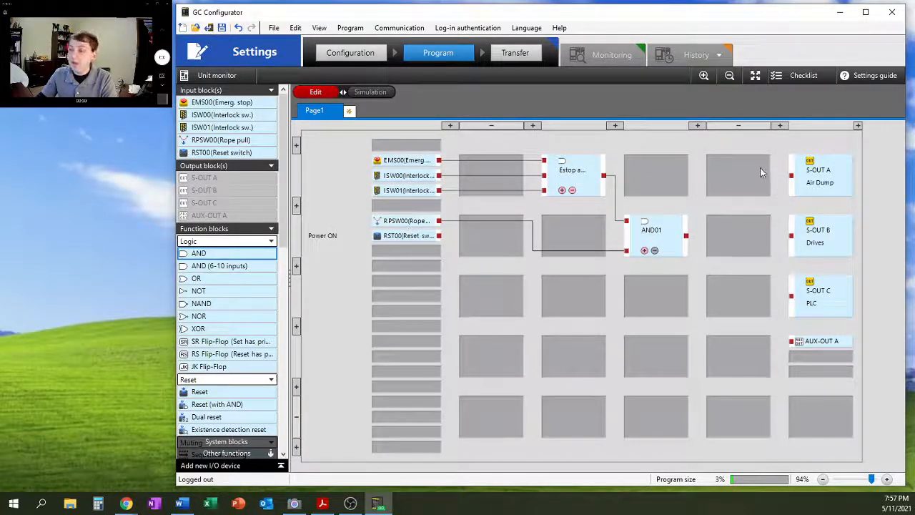
Wire the AND01 output to S-OUT A, S-OUT B, S-OUT C and AUX-OUT A
{"action": "left_click_drag", "start_coordinate": [687, 236], "coordinate": [792, 175]}
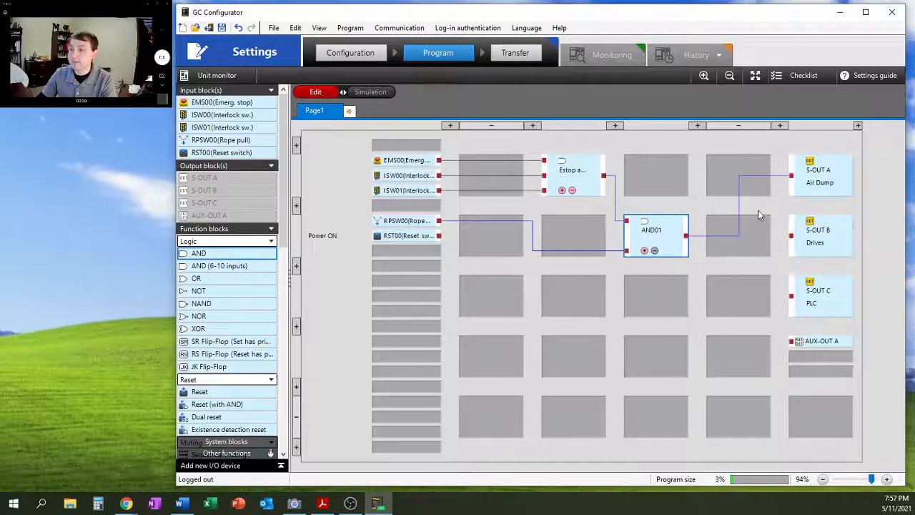
{"action": "left_click_drag", "start_coordinate": [685, 240], "coordinate": [792, 235]}
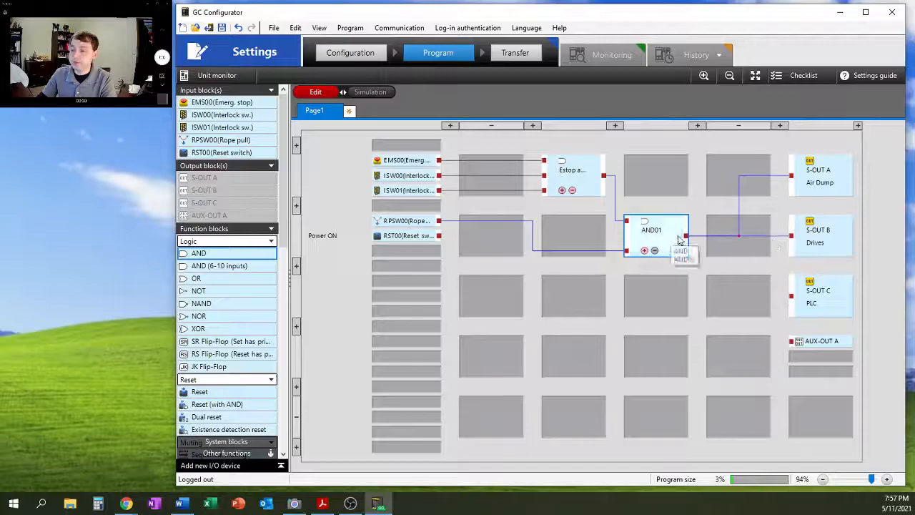
{"action": "left_click_drag", "start_coordinate": [686, 236], "coordinate": [792, 296]}
{"action": "left_click_drag", "start_coordinate": [688, 236], "coordinate": [792, 341]}
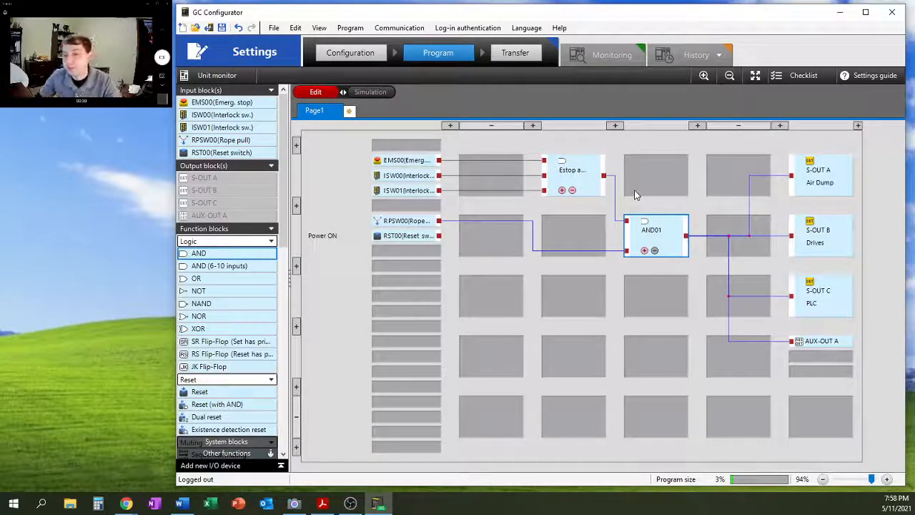
Enable the reset input on S-OUT A (Air Dump) and wire the reset switch RST00 to its RS terminal
{"action": "double_click", "coordinate": [811, 185]}
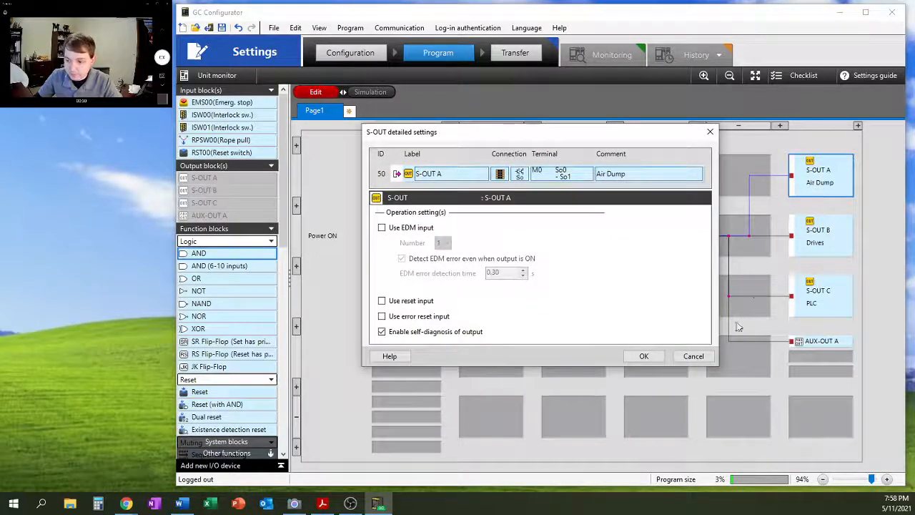
{"action": "left_click", "coordinate": [694, 356]}
{"action": "right_click", "coordinate": [819, 192]}
{"action": "left_click", "coordinate": [833, 209]}
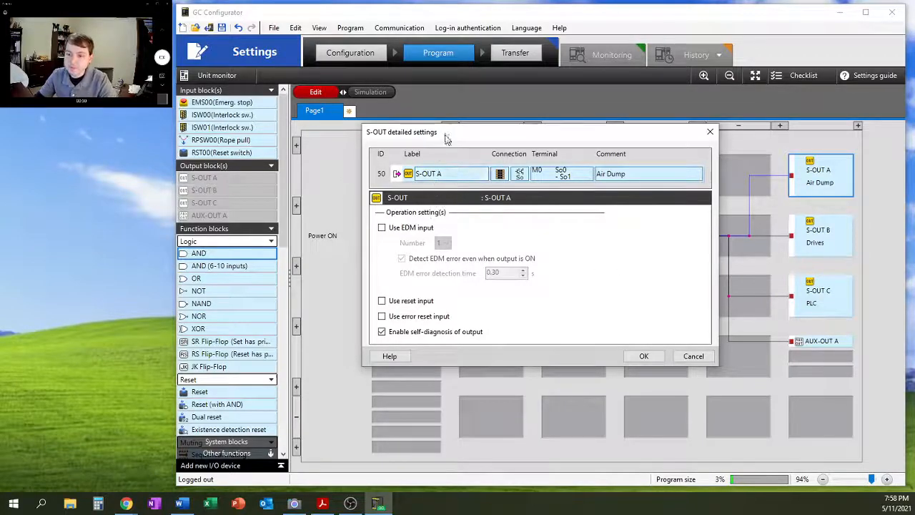
{"action": "left_click_drag", "start_coordinate": [446, 138], "coordinate": [443, 144]}
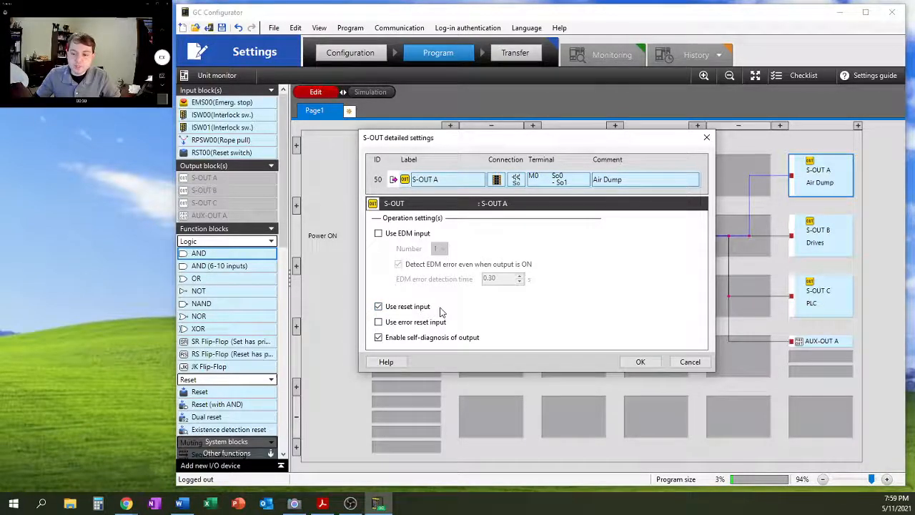
{"action": "left_click", "coordinate": [641, 363]}
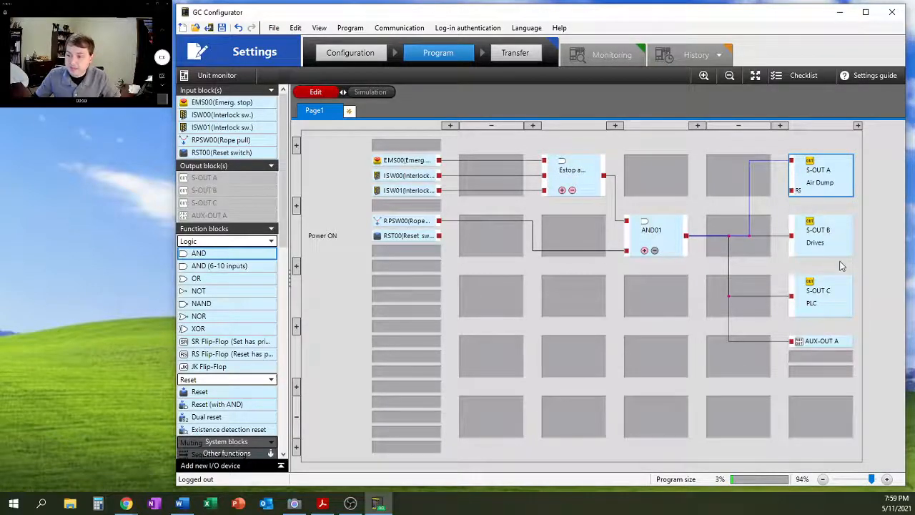
{"action": "left_click_drag", "start_coordinate": [445, 247], "coordinate": [791, 198]}
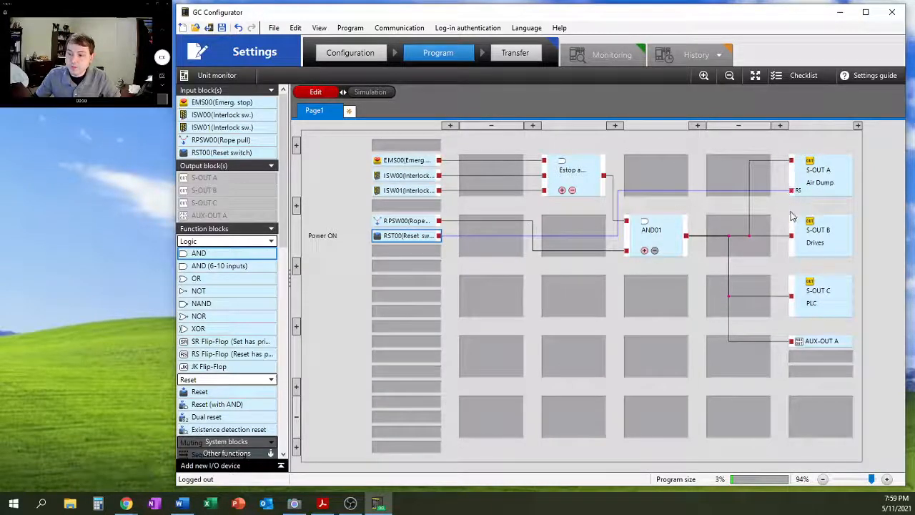
Enable the reset input on S-OUT B (Drives) and S-OUT C (PLC)
{"action": "double_click", "coordinate": [811, 243]}
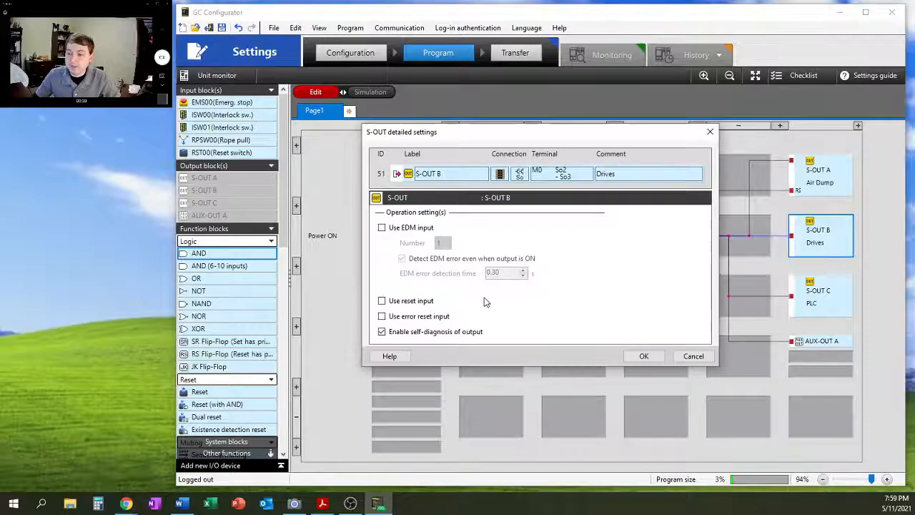
{"action": "left_click", "coordinate": [424, 303]}
{"action": "left_click", "coordinate": [644, 356]}
{"action": "double_click", "coordinate": [817, 315]}
{"action": "left_click", "coordinate": [431, 304]}
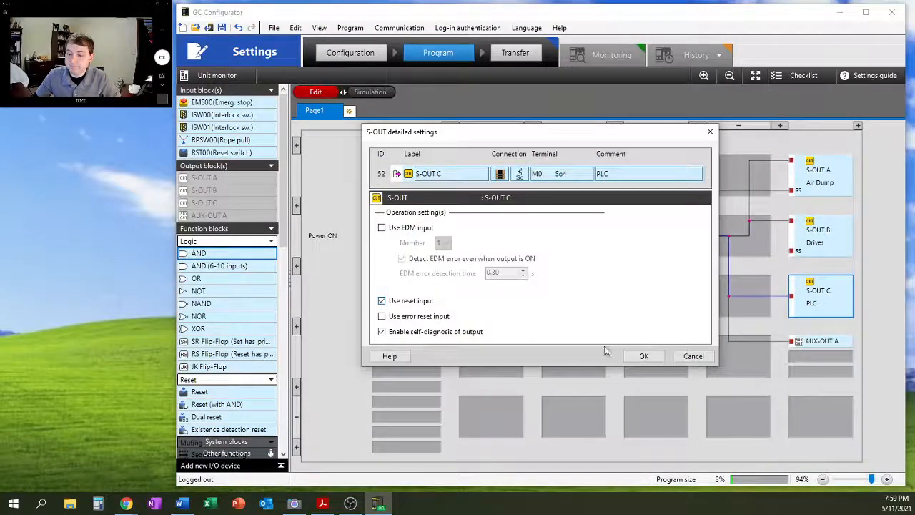
{"action": "left_click", "coordinate": [641, 356]}
Check the detailed settings of AUX-OUT A for a reset input option
{"action": "left_click", "coordinate": [816, 344]}
{"action": "double_click", "coordinate": [816, 344]}
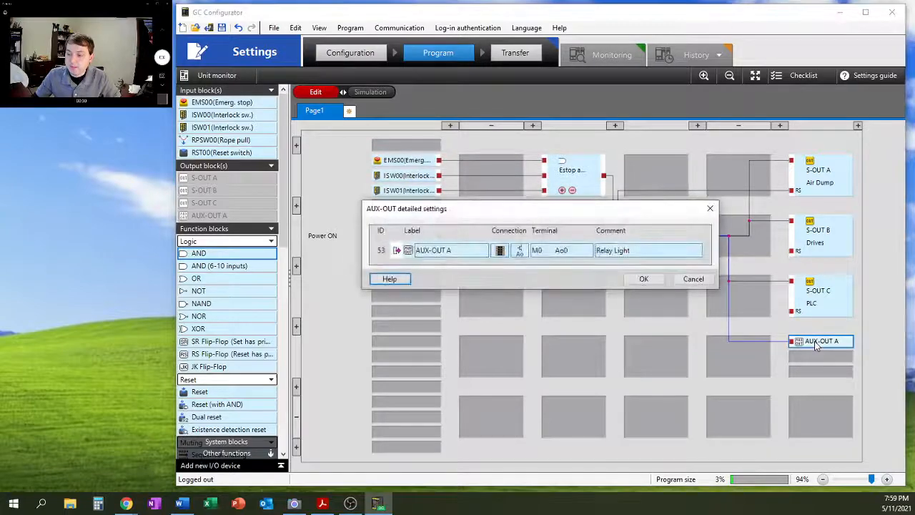
{"action": "left_click", "coordinate": [643, 280]}
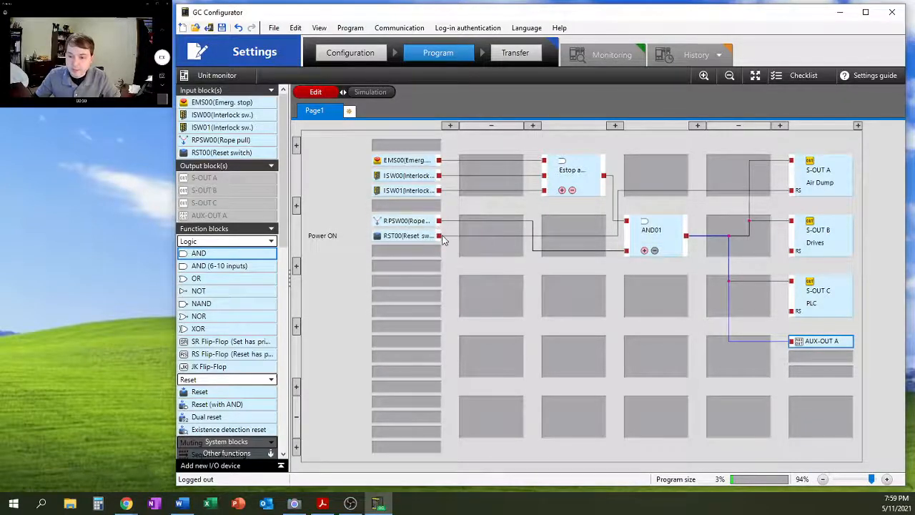
Wire the reset switch RST00 to the RS terminals of S-OUT B and S-OUT C
{"action": "left_click_drag", "start_coordinate": [440, 236], "coordinate": [792, 190]}
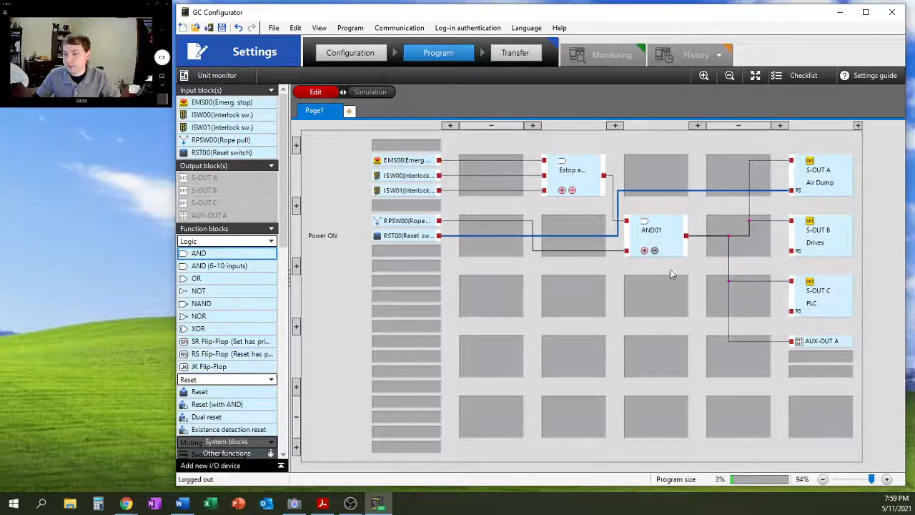
{"action": "left_click_drag", "start_coordinate": [439, 236], "coordinate": [791, 250]}
{"action": "left_click_drag", "start_coordinate": [439, 238], "coordinate": [792, 311]}
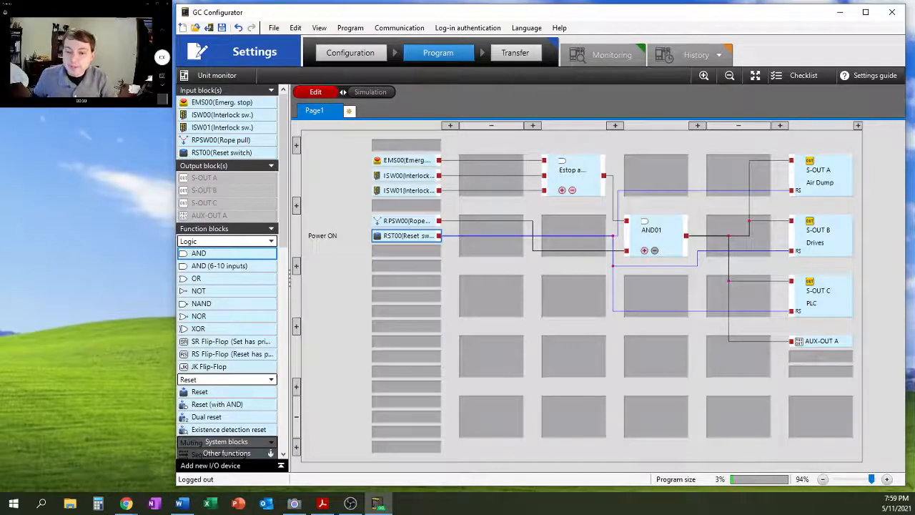
Save the configuration on the Desktop as Temp_Trial and try to transfer the settings to the GC controller
{"action": "left_click", "coordinate": [516, 54]}
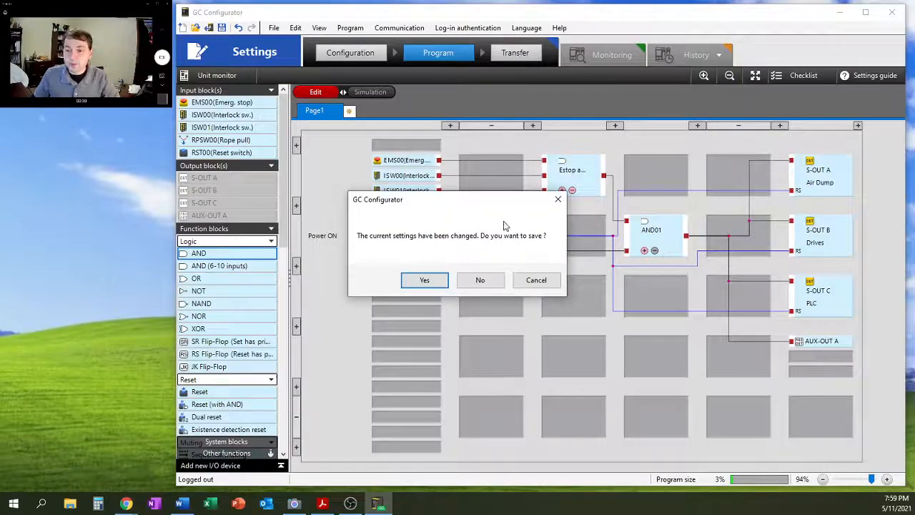
{"action": "left_click", "coordinate": [422, 280]}
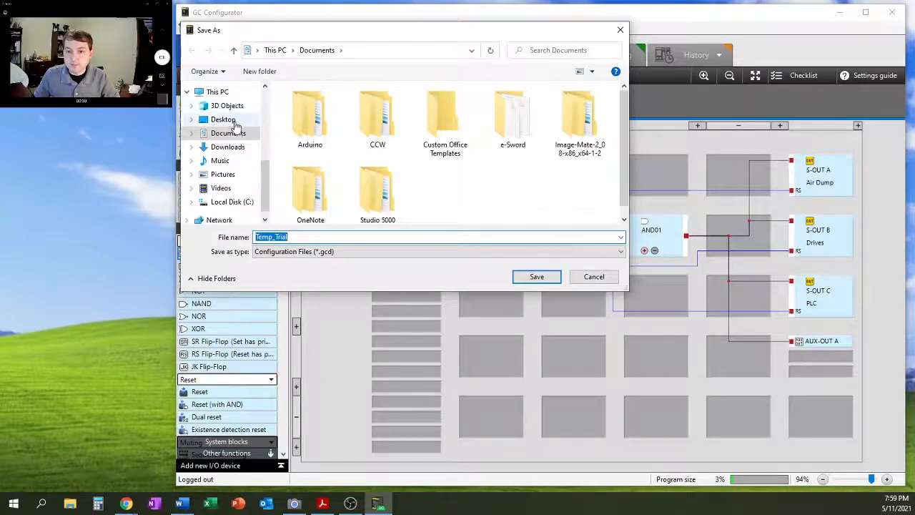
{"action": "left_click", "coordinate": [224, 119]}
{"action": "left_click", "coordinate": [535, 277]}
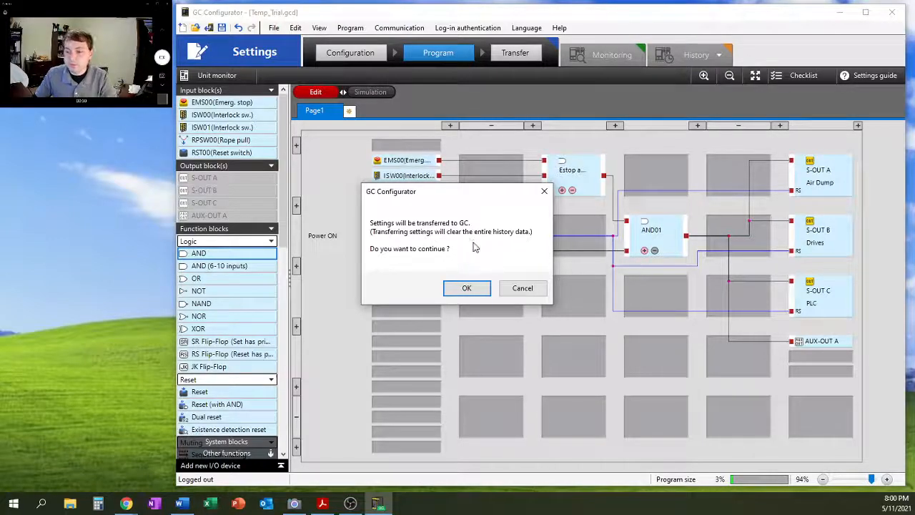
{"action": "left_click", "coordinate": [468, 288]}
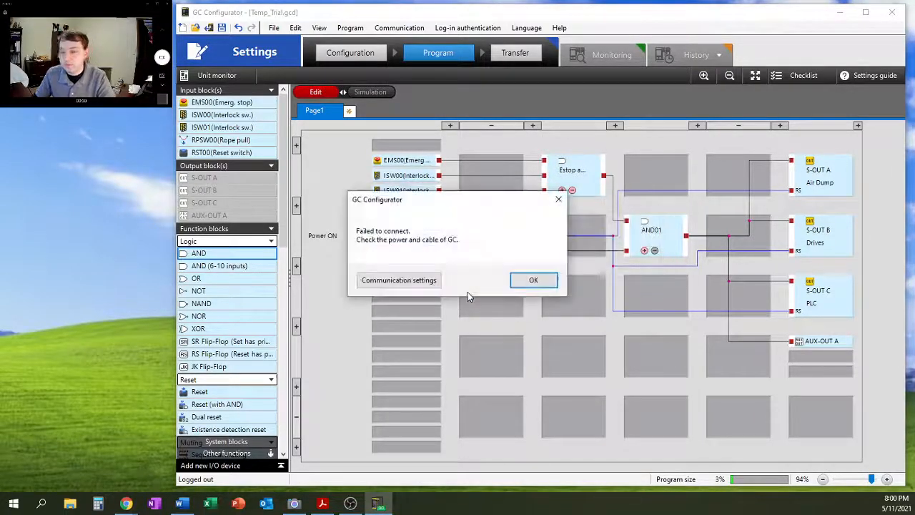
{"action": "left_click", "coordinate": [520, 284]}
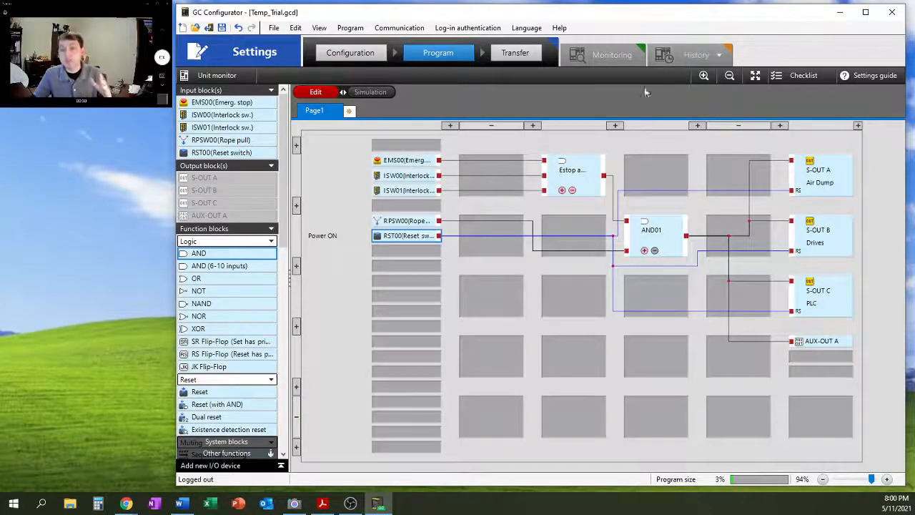
Simulate the program, reset the outputs with RST00, and test the emergency stop by switching EMS00 off and on and resetting again
{"action": "left_click", "coordinate": [357, 92]}
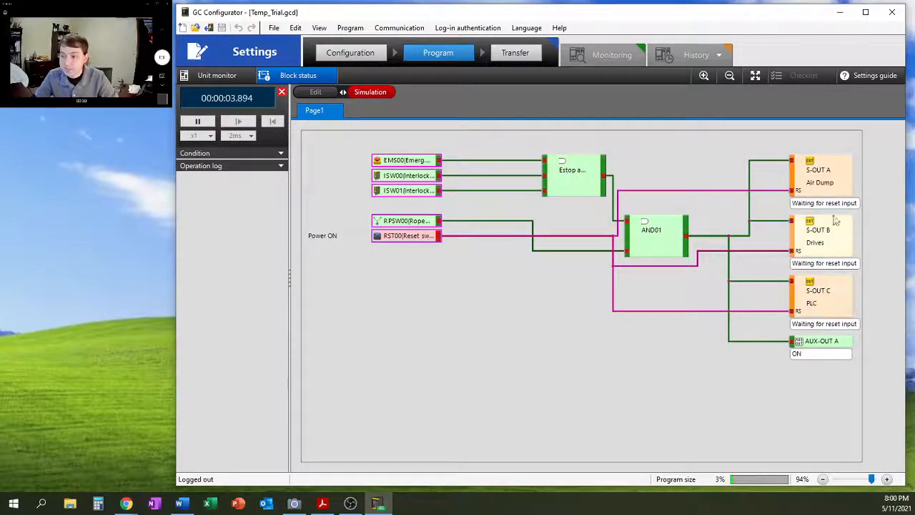
{"action": "left_click", "coordinate": [409, 243]}
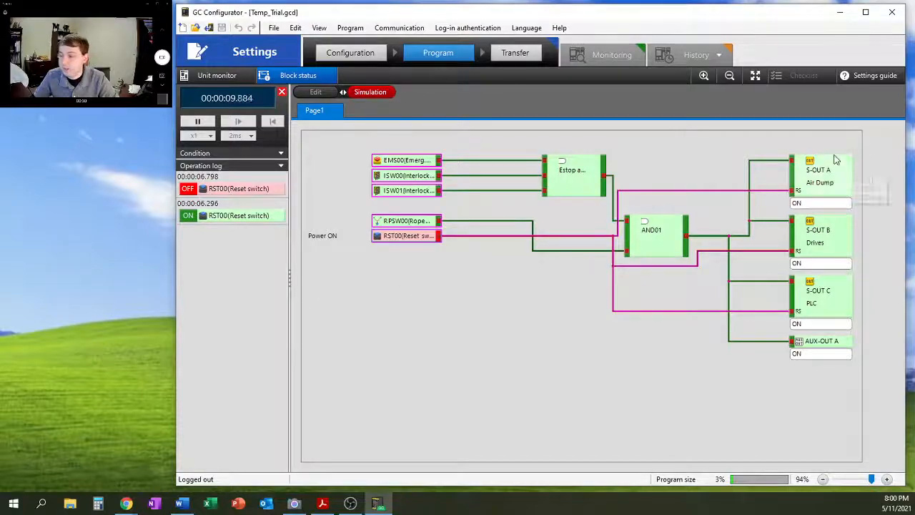
{"action": "left_click", "coordinate": [399, 161]}
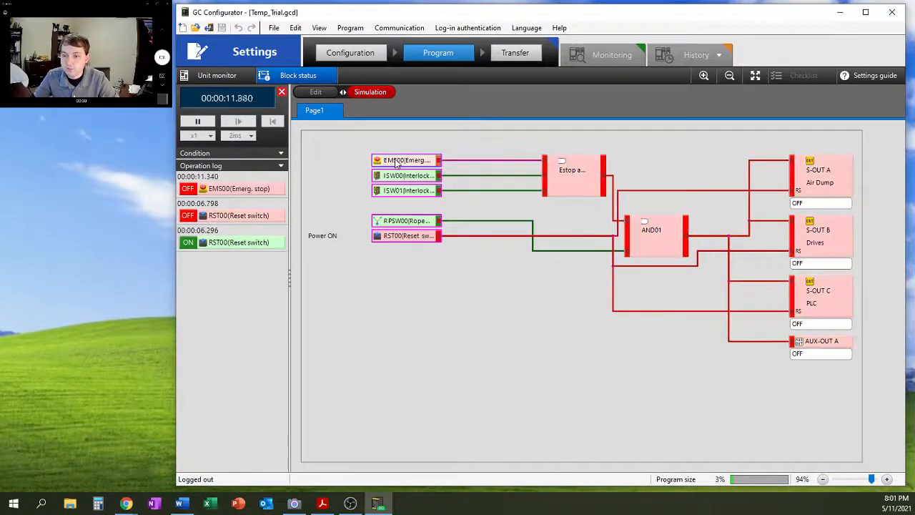
{"action": "left_click", "coordinate": [399, 162]}
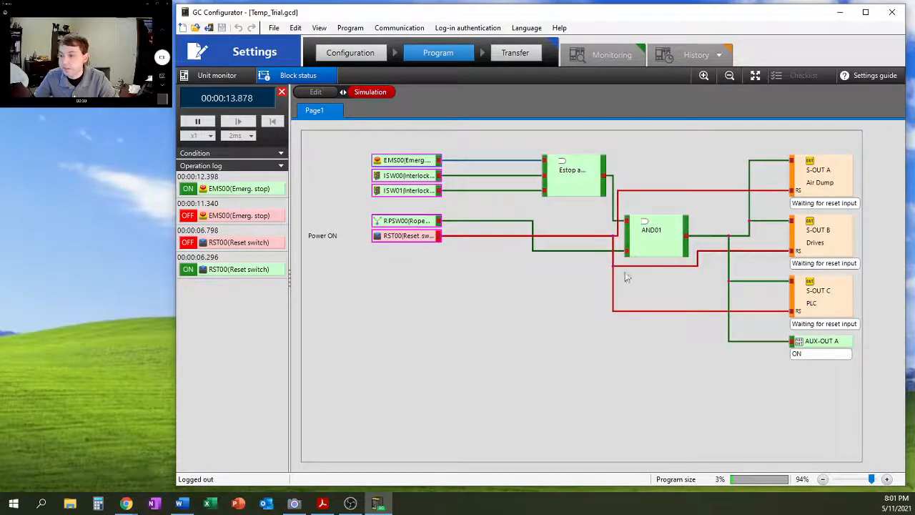
{"action": "left_click", "coordinate": [410, 239]}
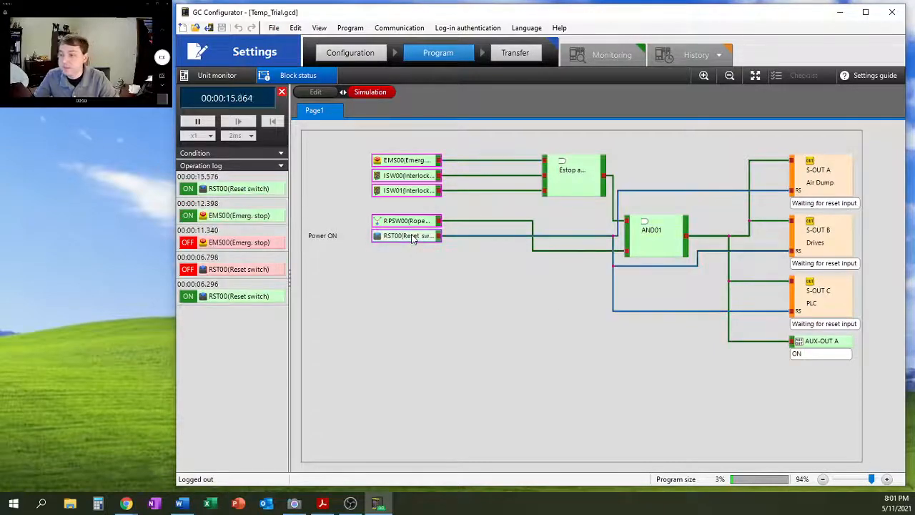
{"action": "left_click", "coordinate": [411, 241]}
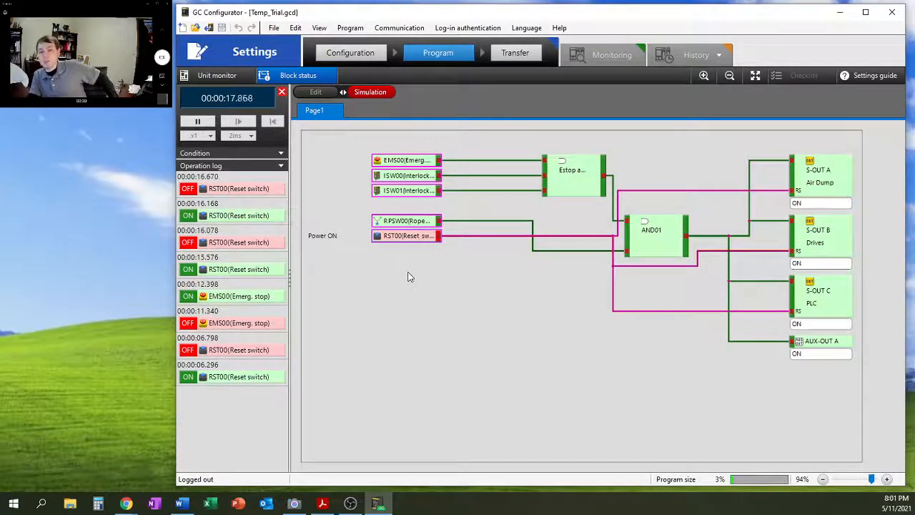
Test the rope pull by switching RPSW00 off and on and resetting with RST00, and end the simulation
{"action": "left_click", "coordinate": [407, 222]}
{"action": "left_click", "coordinate": [406, 222]}
{"action": "left_click", "coordinate": [408, 239]}
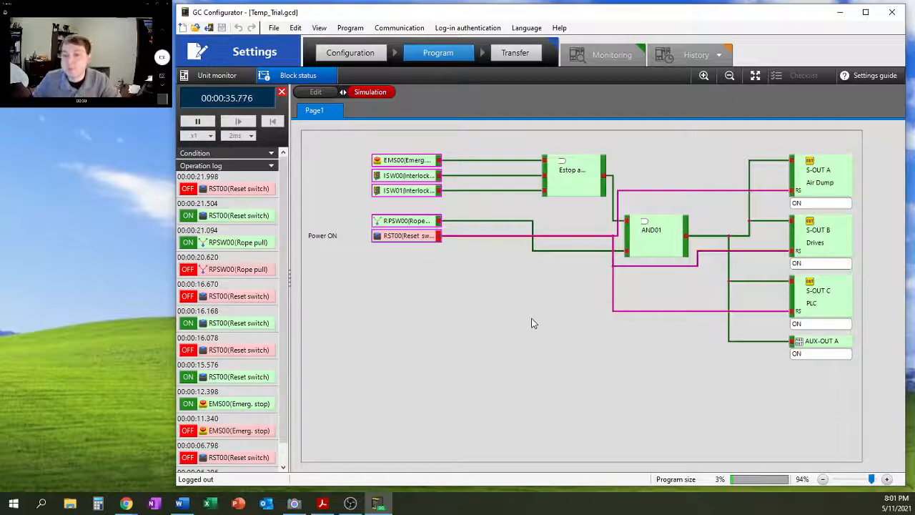
{"action": "left_click", "coordinate": [315, 93]}
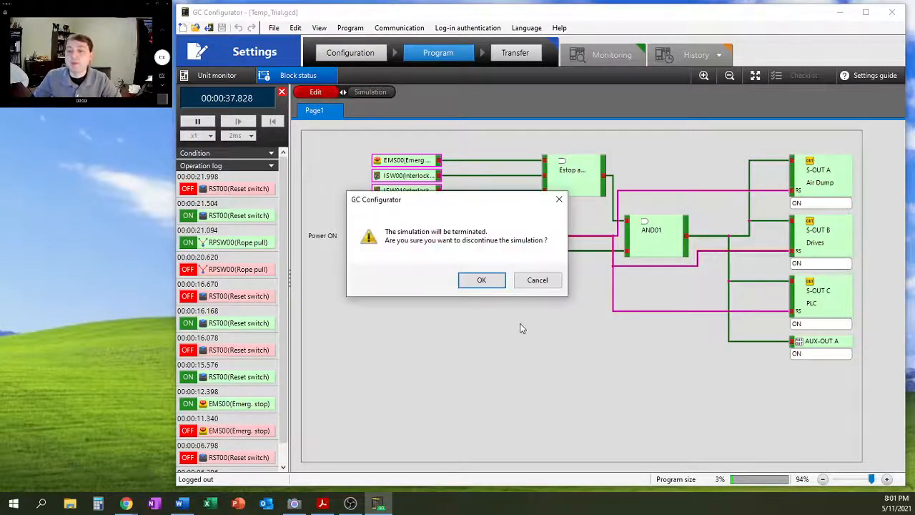
{"action": "left_click", "coordinate": [481, 282]}
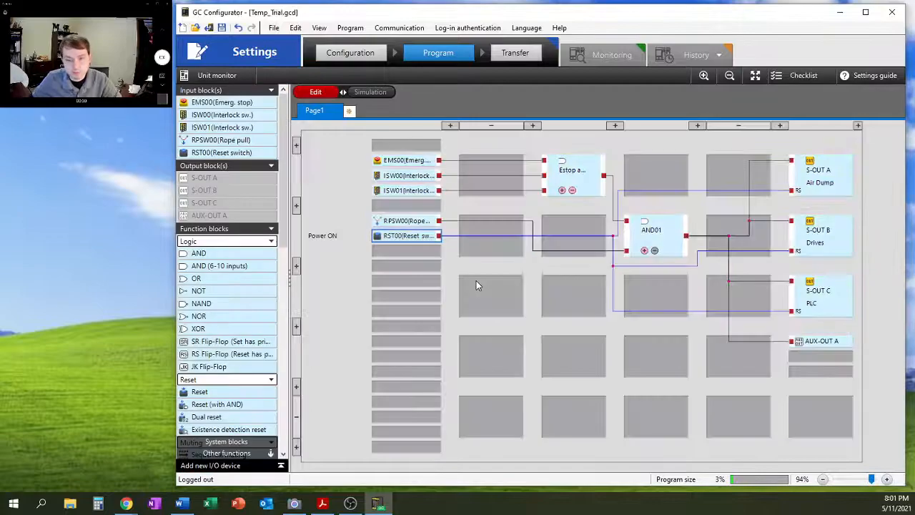